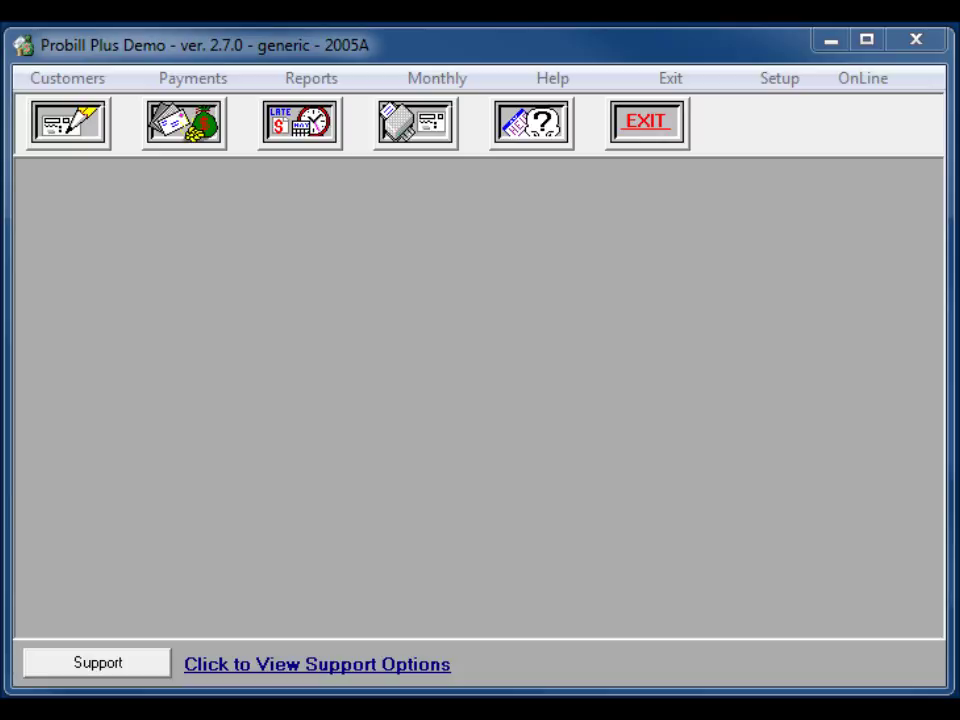
- Open the Bill & Pay Options for customer 1004, Computer World, from the Customers account screen
{"action": "left_click", "coordinate": [56, 140]}
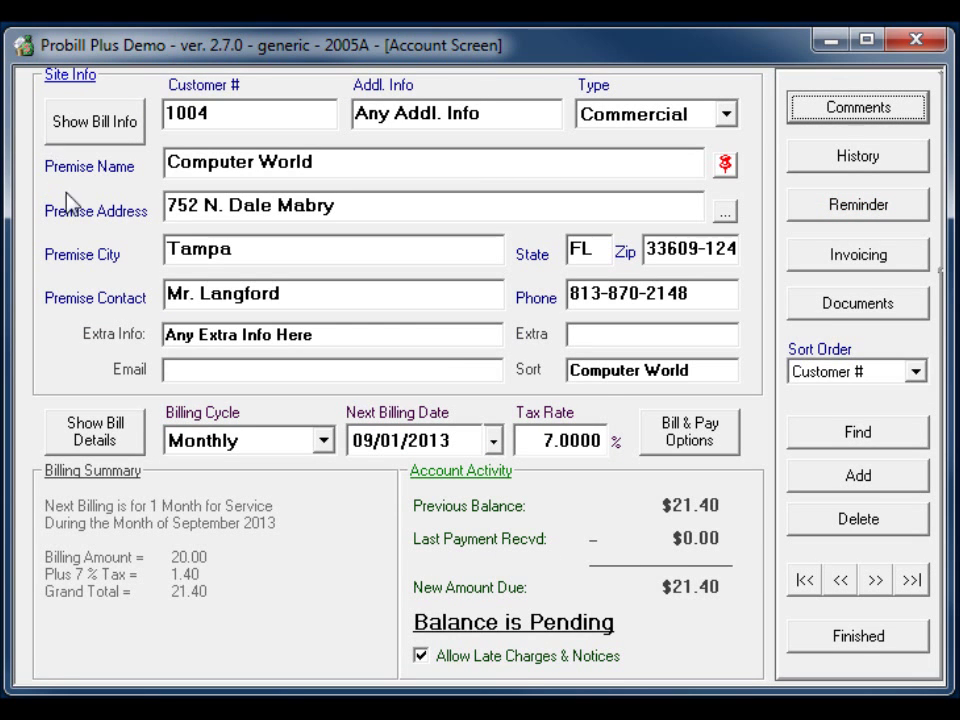
{"action": "left_click", "coordinate": [688, 440]}
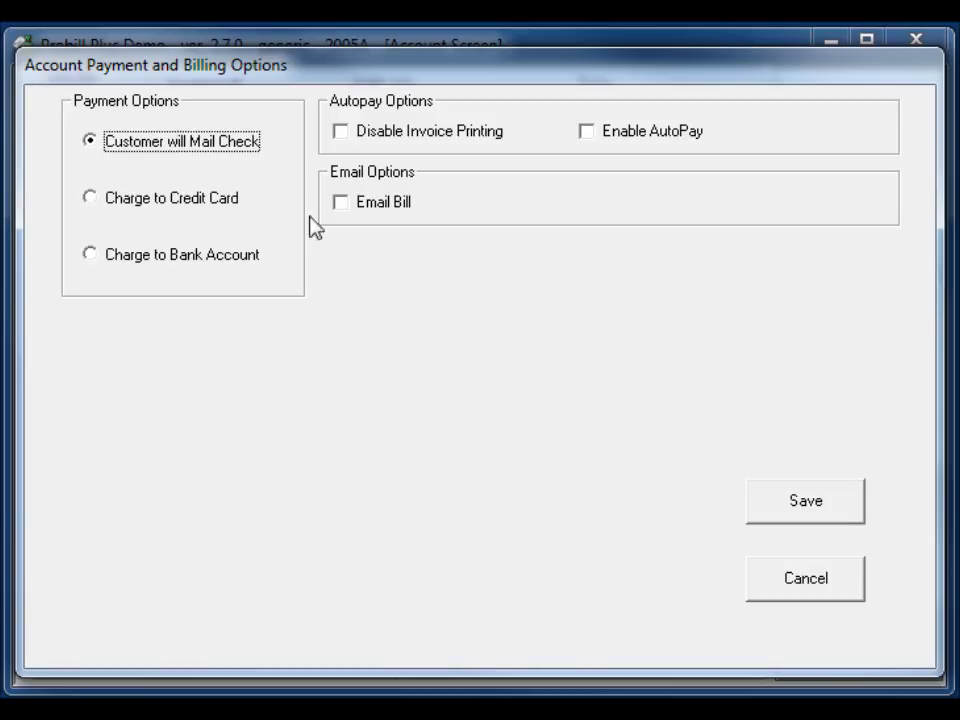
{"action": "left_click", "coordinate": [220, 208]}
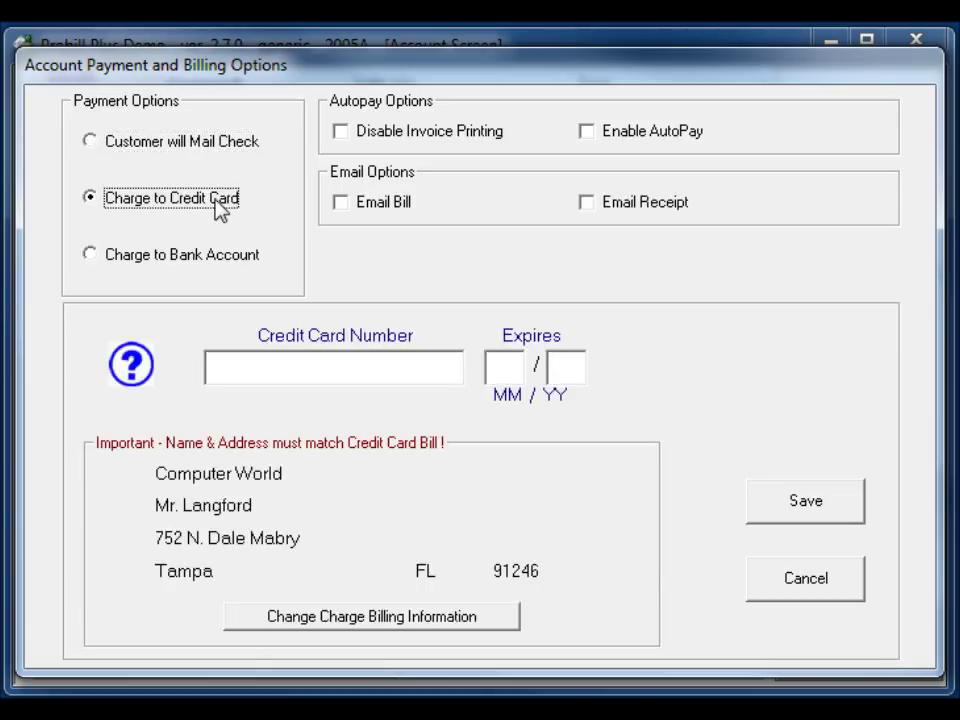
{"action": "left_click", "coordinate": [223, 384]}
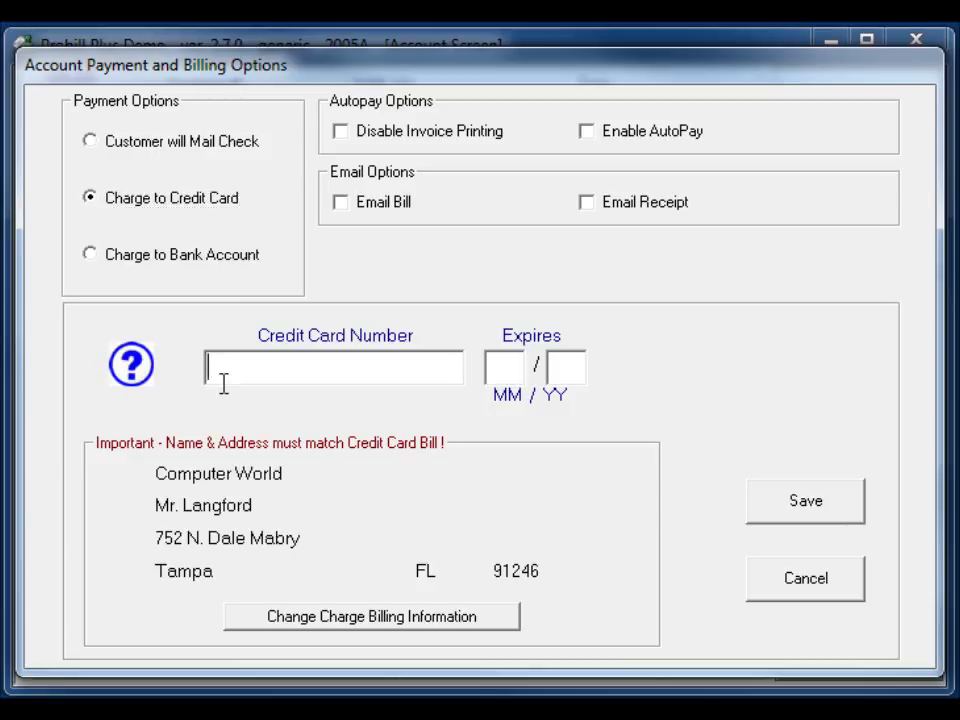
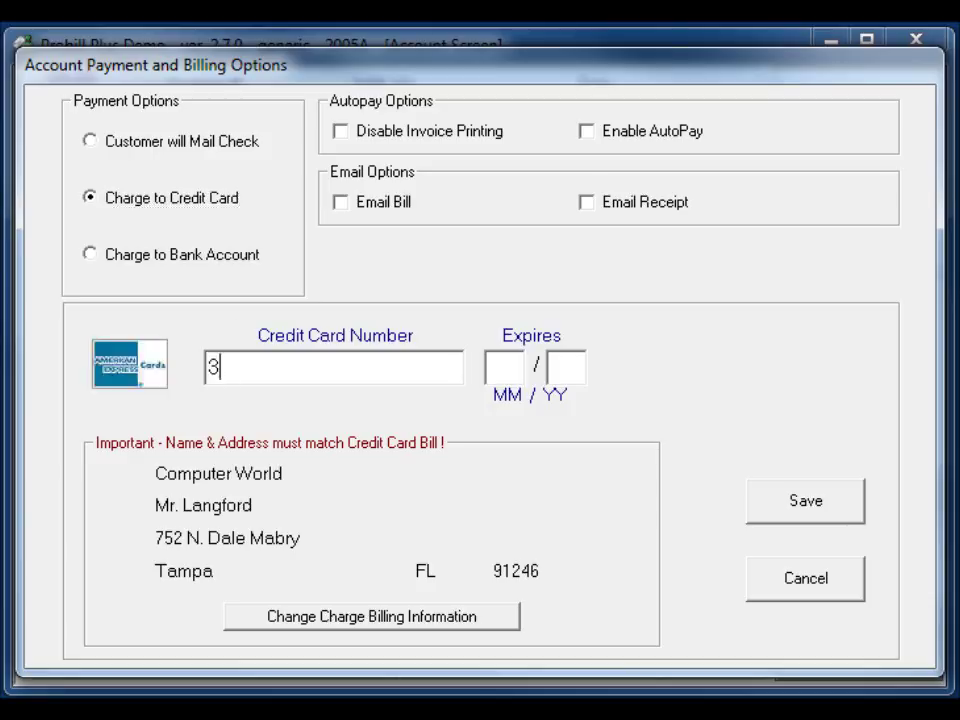
{"action": "key", "text": "BackSpace"}
{"action": "key", "text": "BackSpace"}
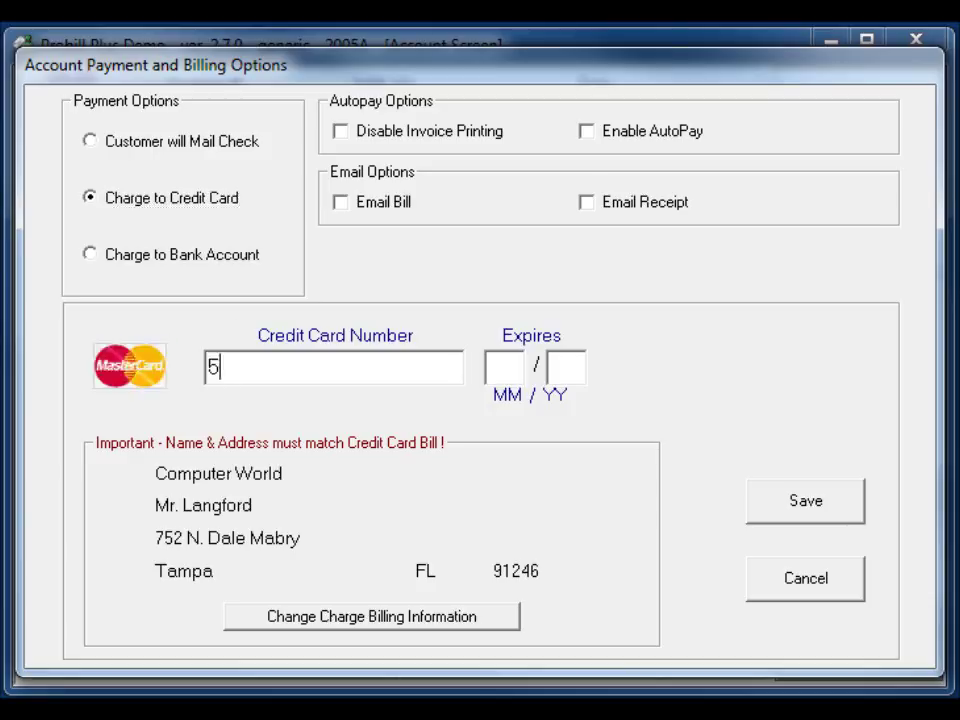
{"action": "key", "text": "BackSpace"}
{"action": "key", "text": "BackSpace"}
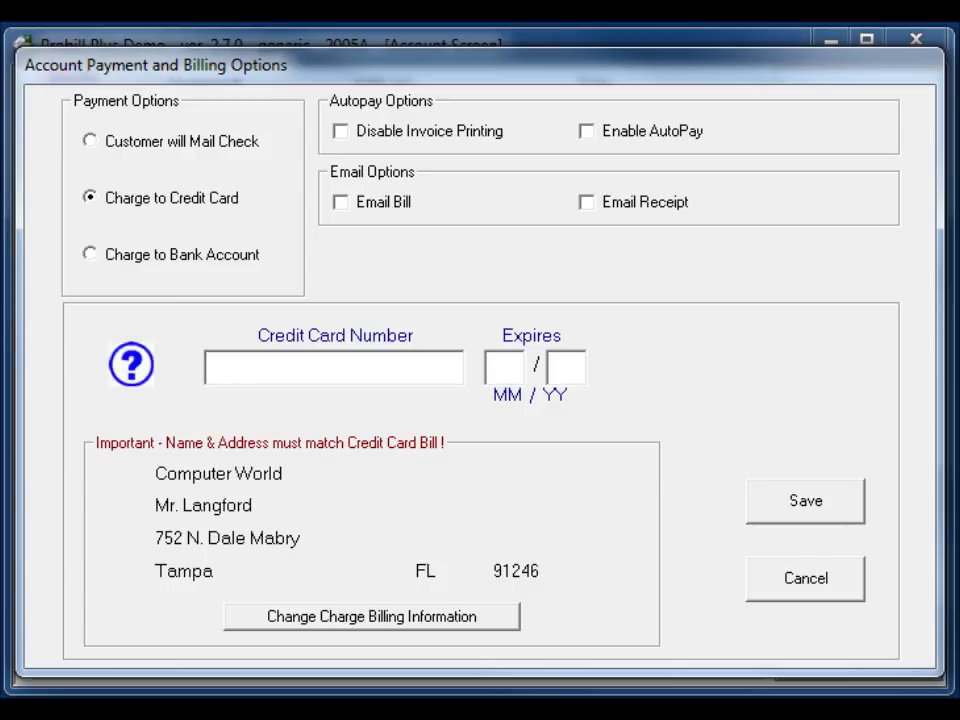
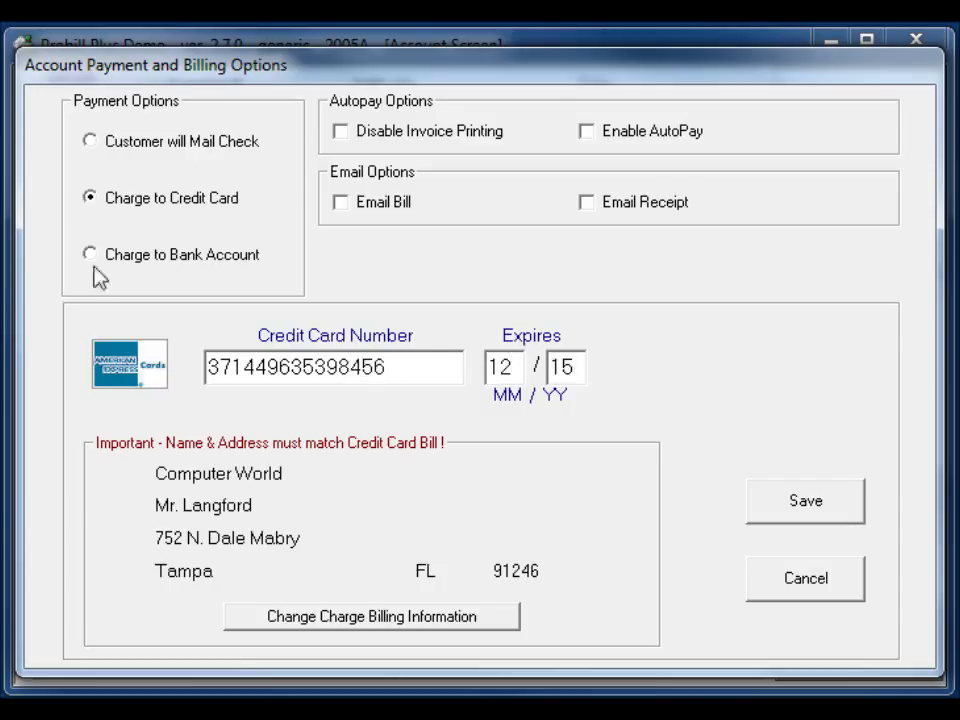
- Charge to bank account with routing 123456789 and account 1110002, and disable invoice printing
{"action": "left_click", "coordinate": [128, 258]}
{"action": "left_click", "coordinate": [253, 366]}
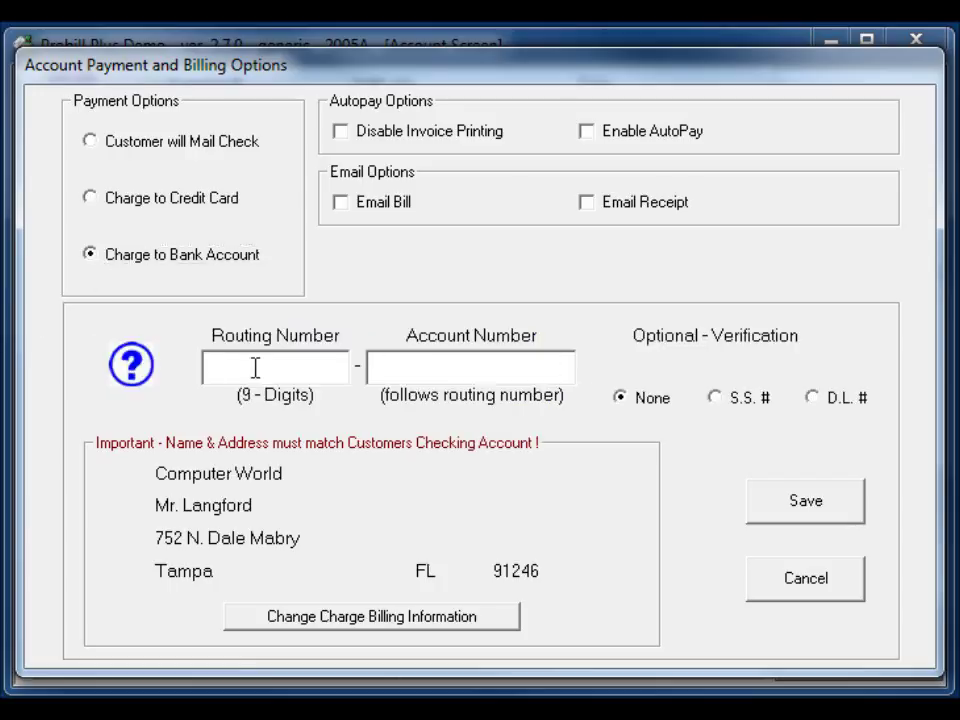
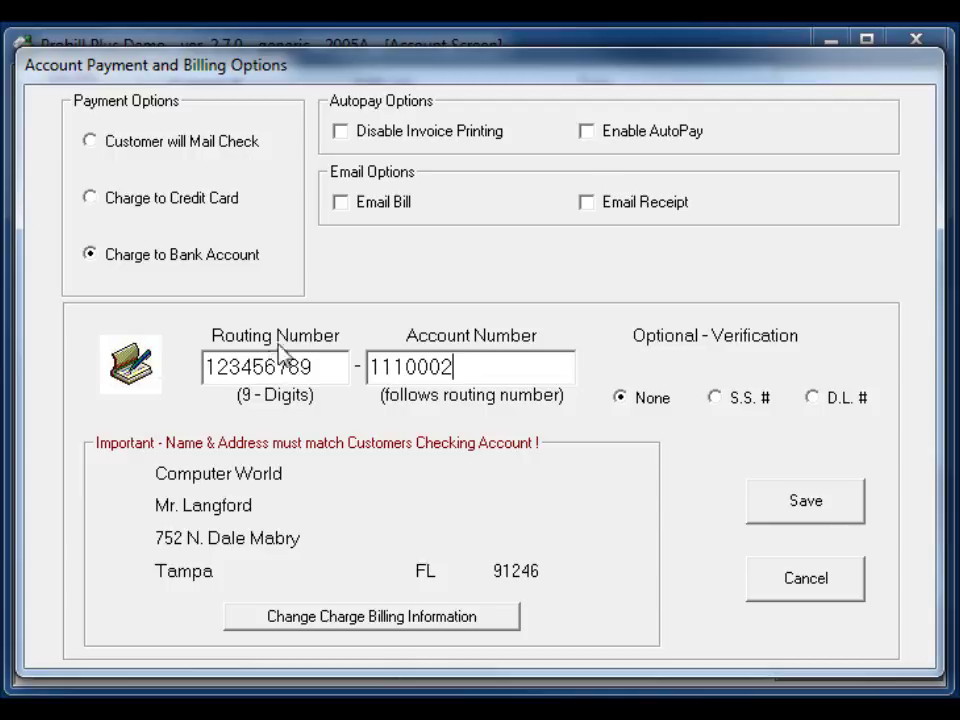
{"action": "left_click", "coordinate": [389, 141]}
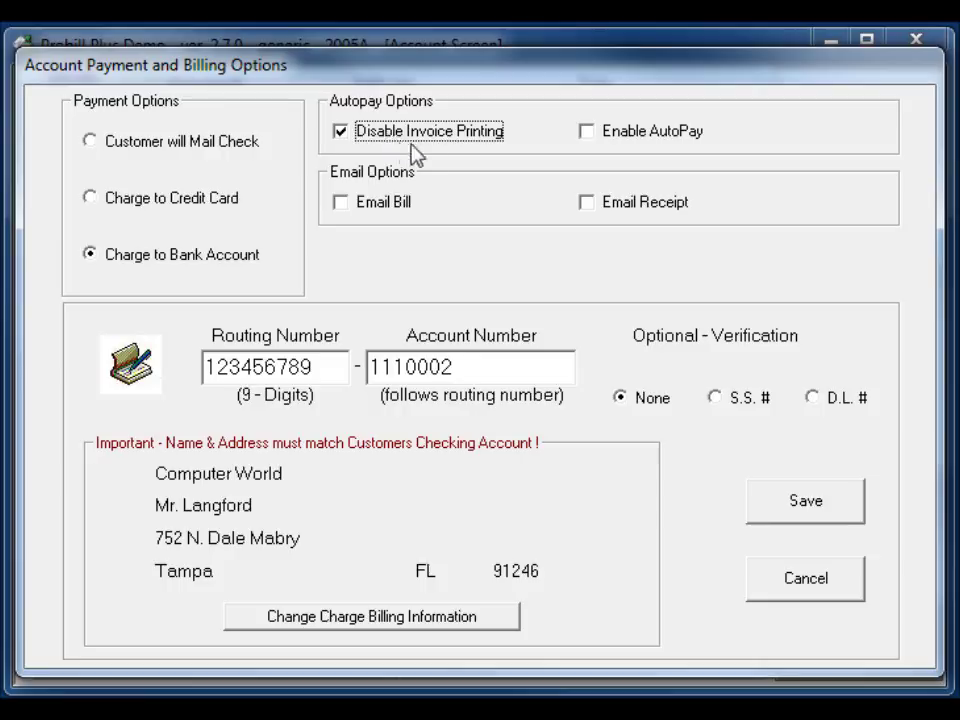
{"action": "left_click", "coordinate": [640, 143]}
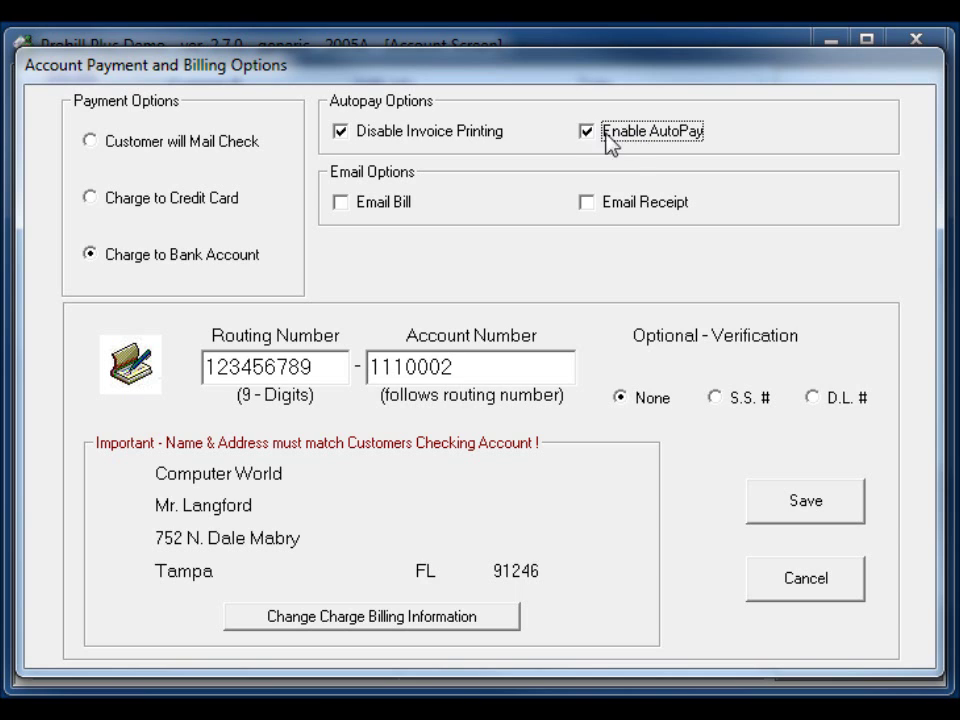
{"action": "left_click", "coordinate": [384, 208]}
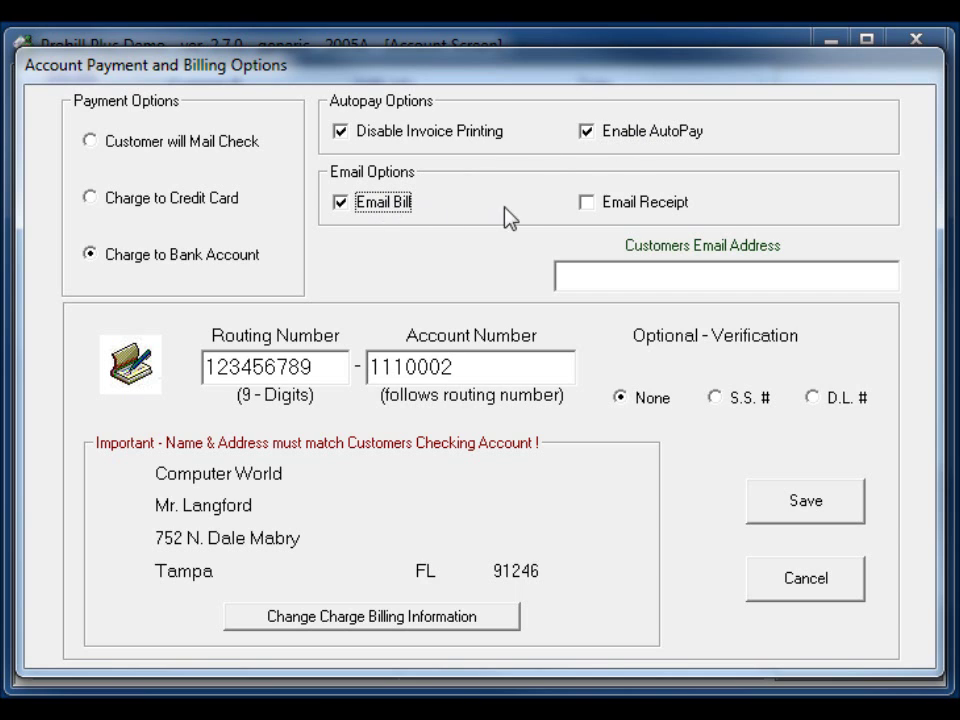
{"action": "left_click", "coordinate": [626, 212]}
{"action": "left_click", "coordinate": [636, 276]}
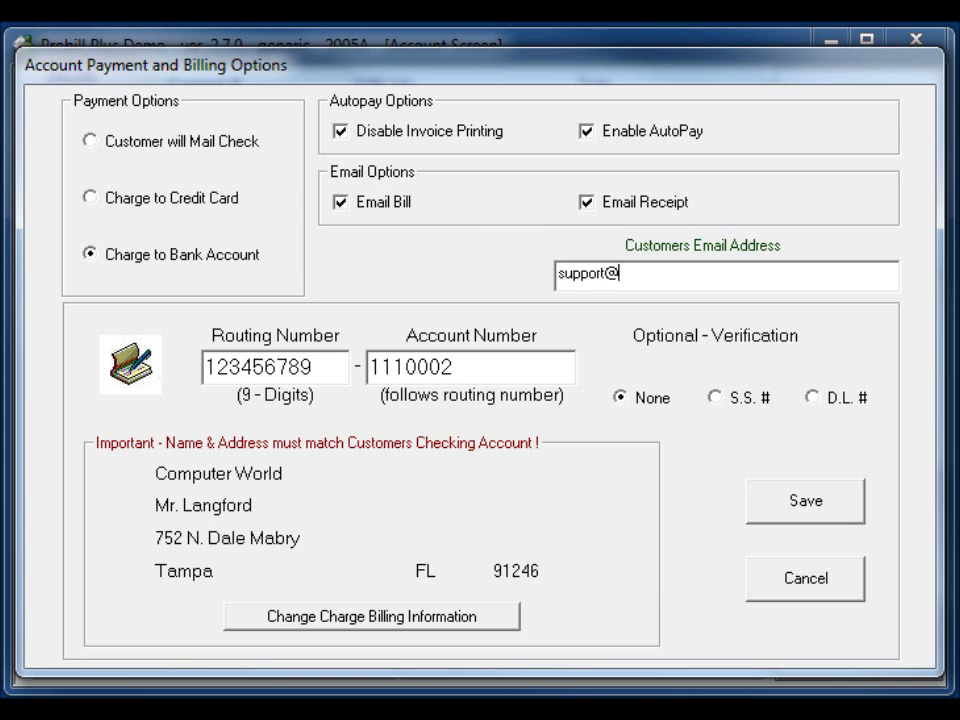
{"action": "left_click", "coordinate": [787, 515]}
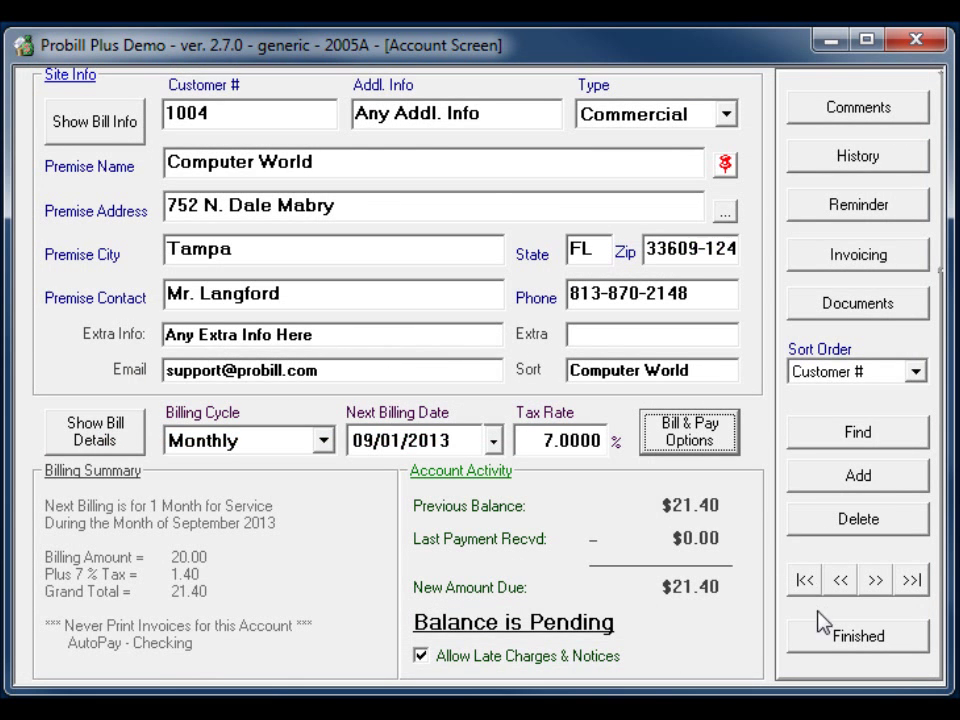
- Close the account, search 'computer' in Payments, and charge Computer World's $21.40 to its bank
{"action": "left_click", "coordinate": [838, 646]}
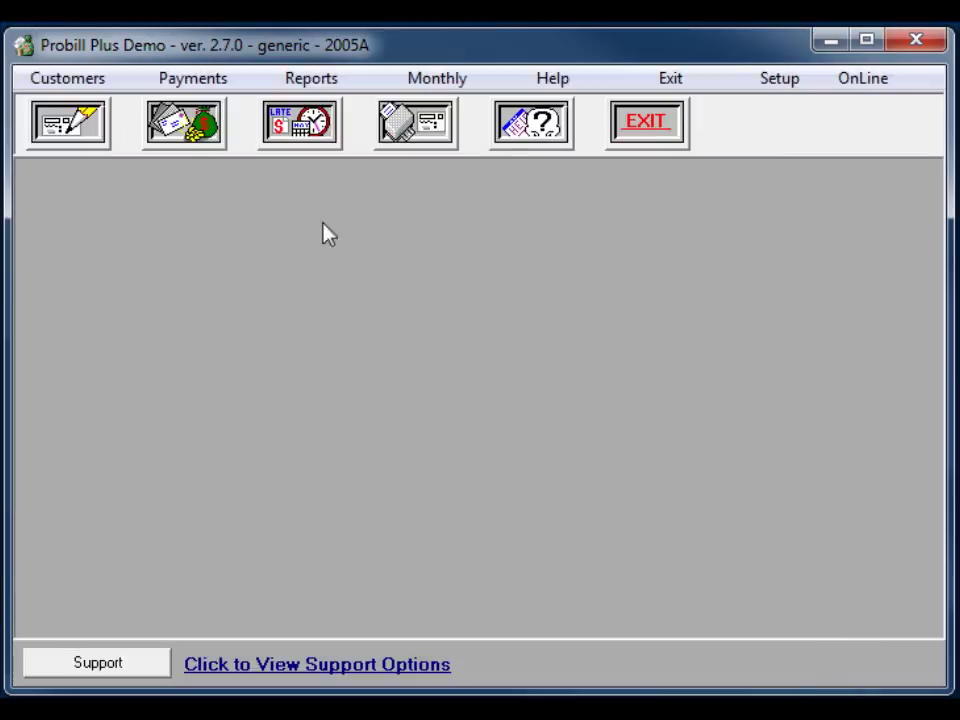
{"action": "left_click", "coordinate": [176, 135]}
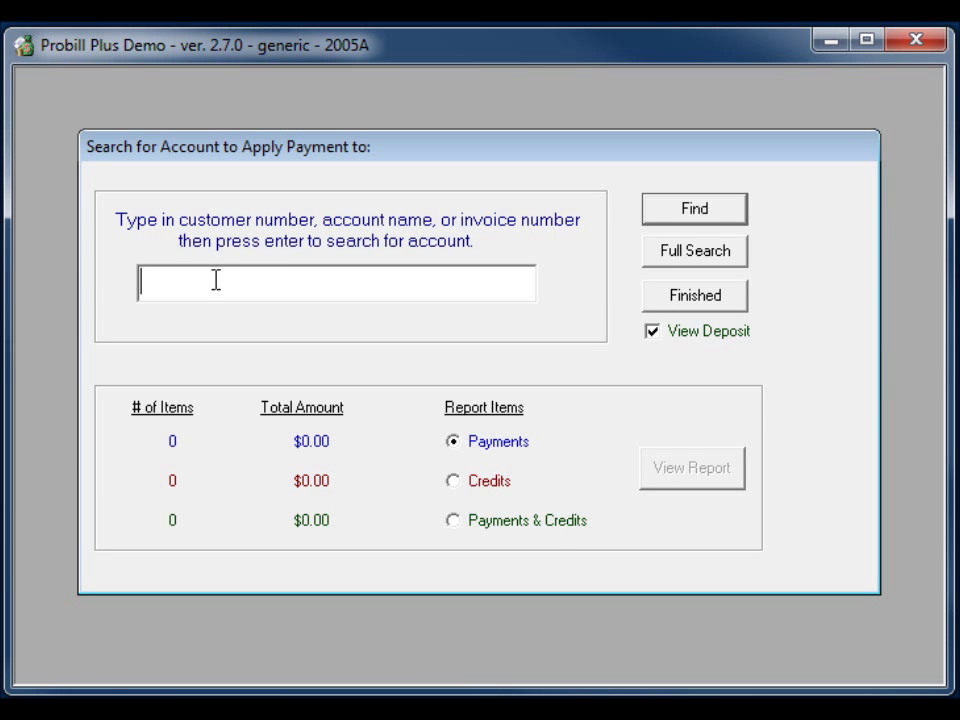
{"action": "type", "text": "computer"}
{"action": "key", "text": "Return"}
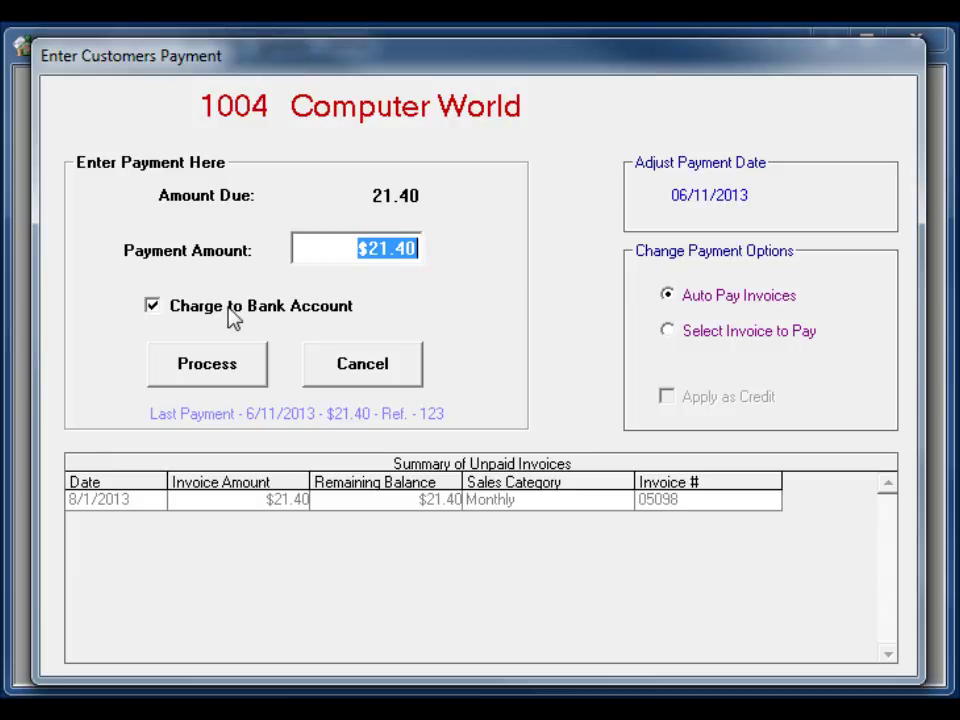
{"action": "left_click", "coordinate": [229, 358]}
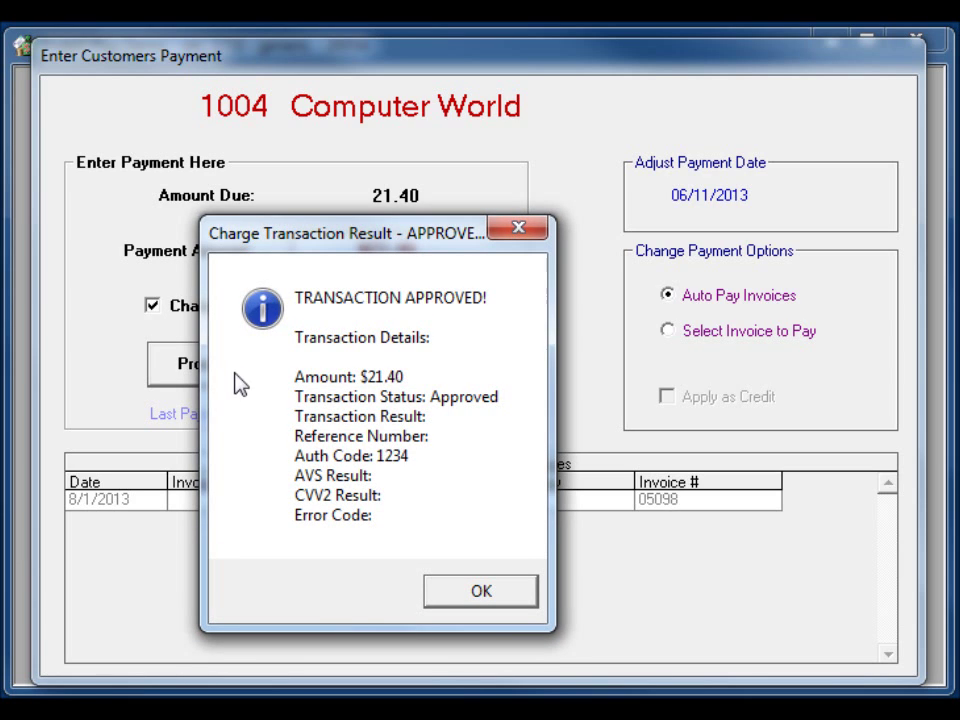
- Acknowledge the approved $21.40 bank charge and close the payment search window
{"action": "left_click", "coordinate": [503, 594]}
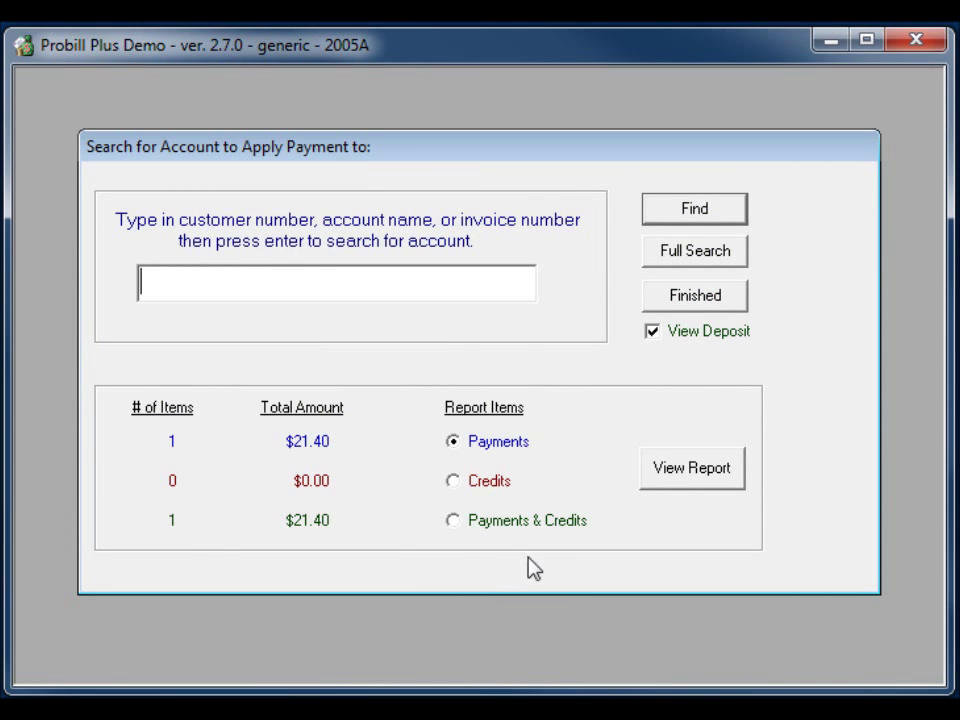
{"action": "left_click", "coordinate": [655, 300]}
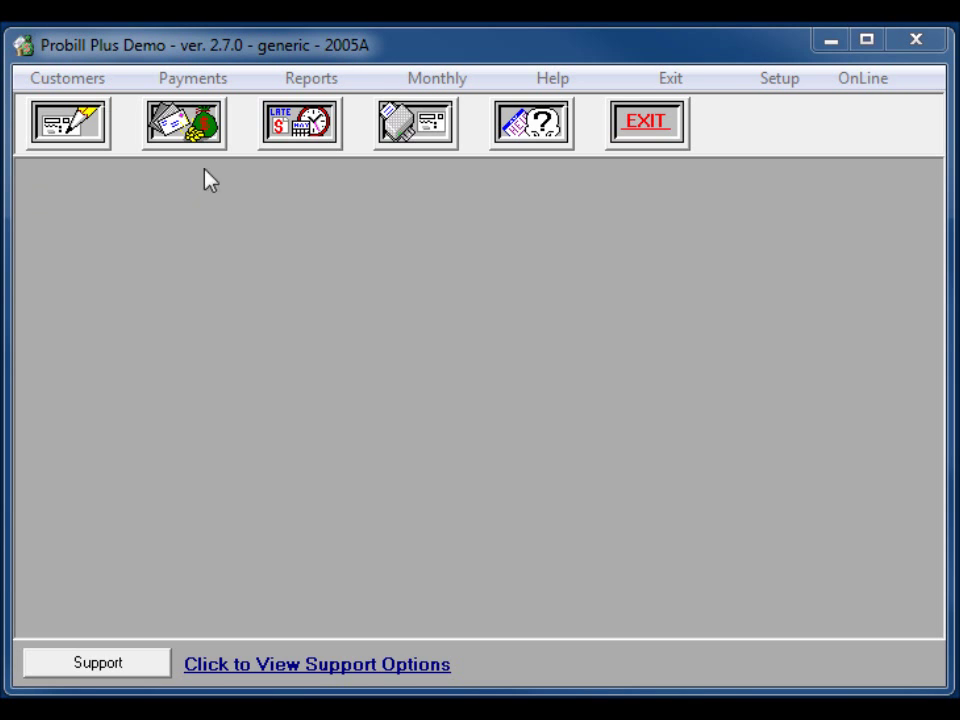
- Open Monthly > Auto-Process Payments to list the six queued customers
{"action": "left_click", "coordinate": [415, 84]}
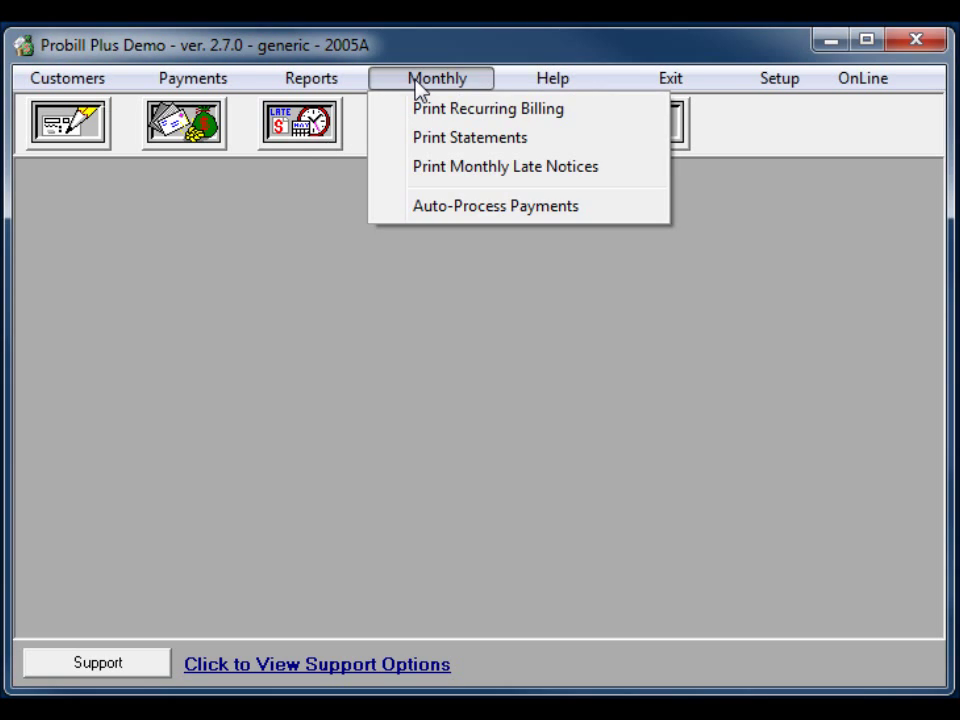
{"action": "left_click", "coordinate": [386, 208]}
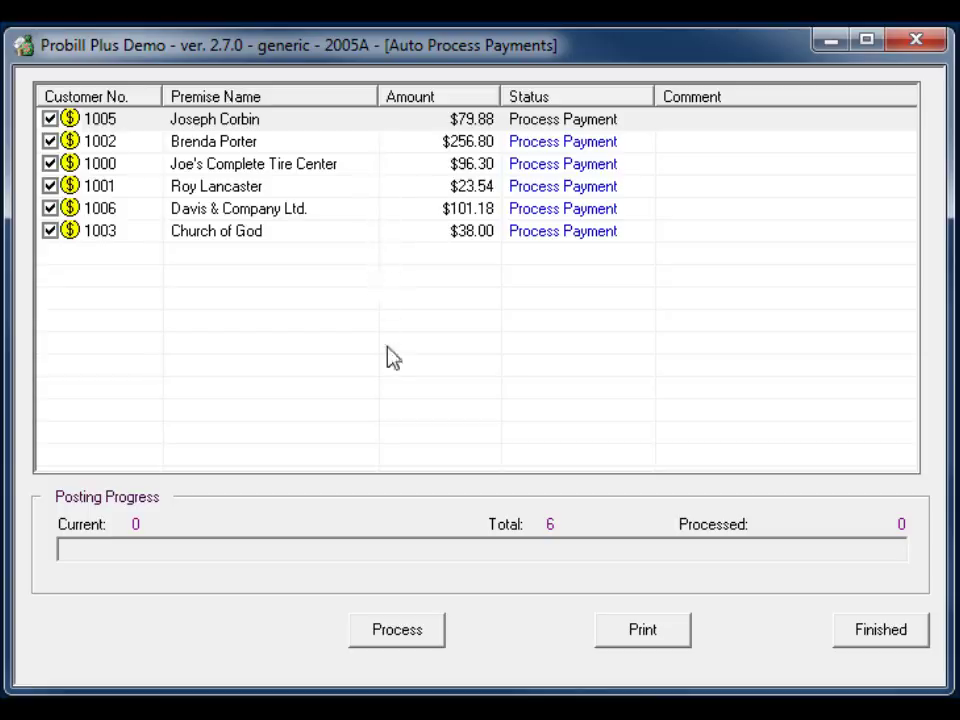
- Process the six auto payments, all approved for $595.70, then close the results list
{"action": "left_click", "coordinate": [397, 641]}
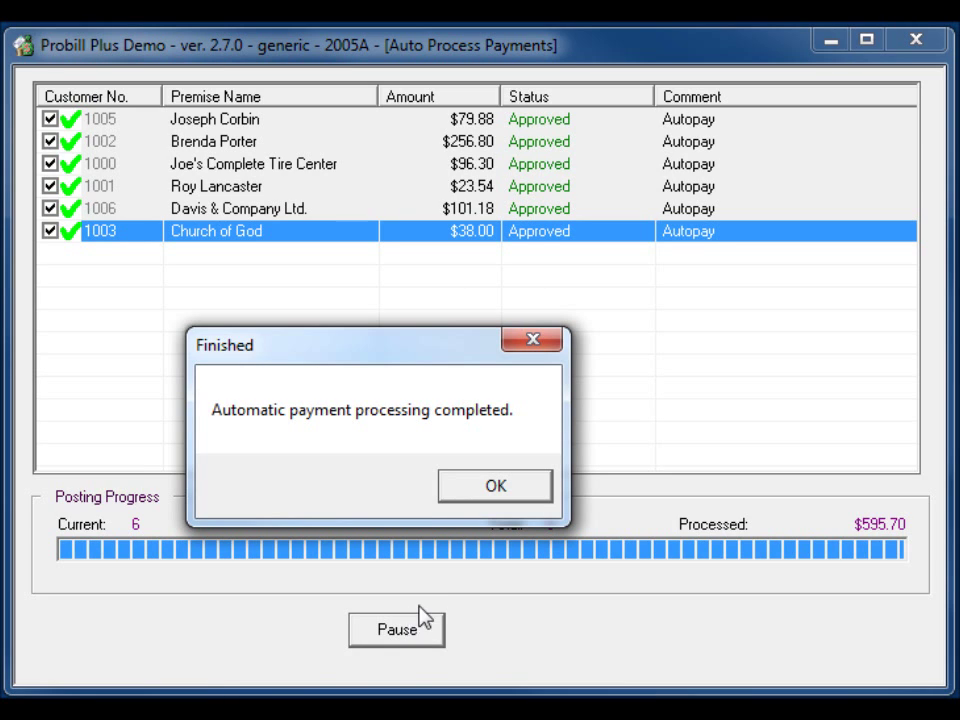
{"action": "left_click", "coordinate": [508, 494]}
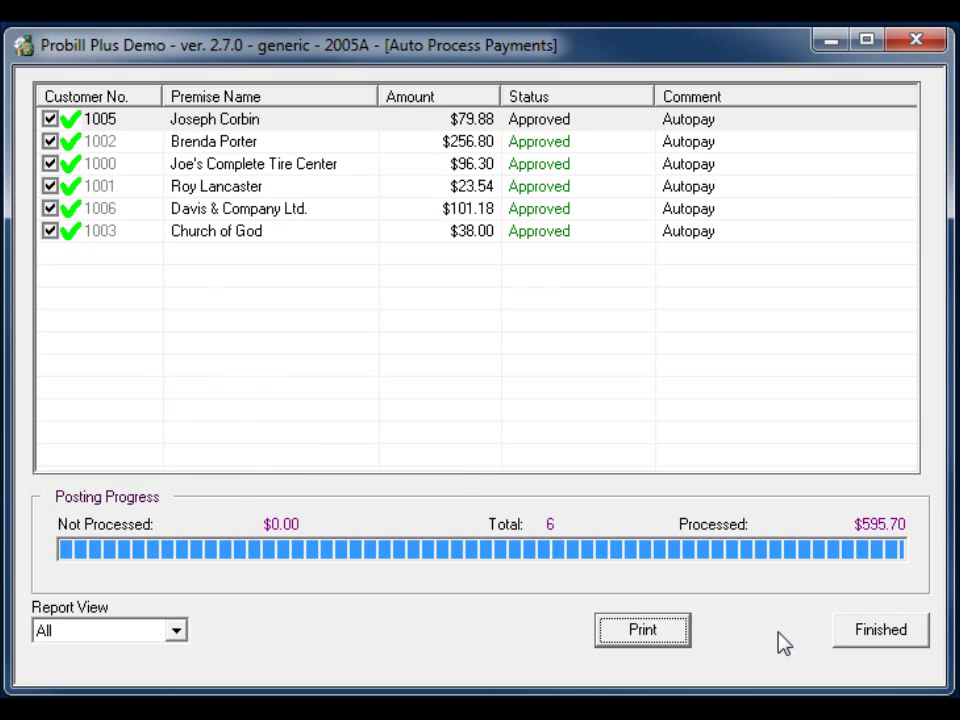
{"action": "left_click", "coordinate": [879, 632]}
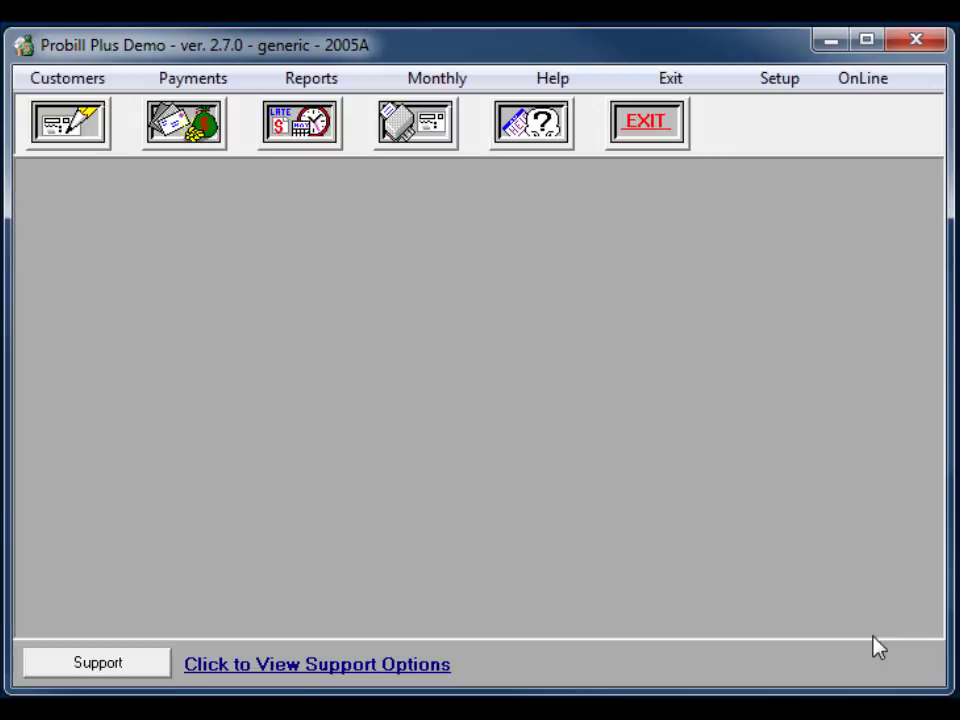